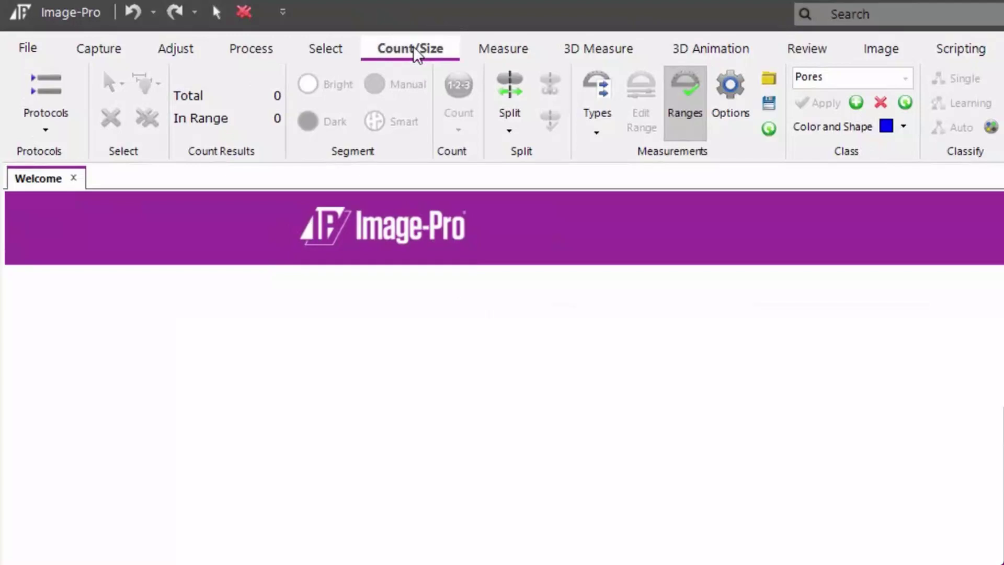
Step: Load the default Pores protocol from the Materials collection in the Protocol Browser
left_click(57, 96)
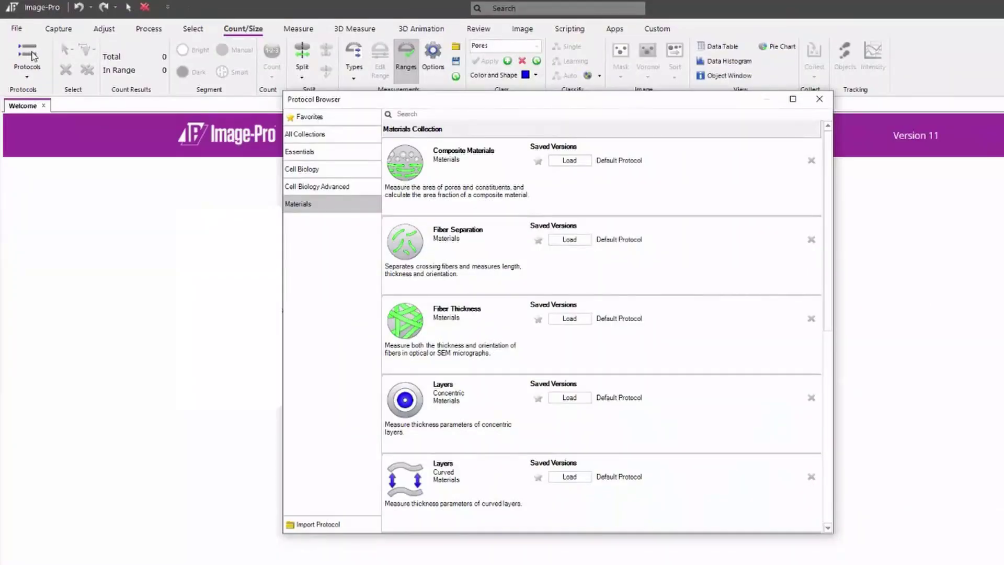
left_click(330, 209)
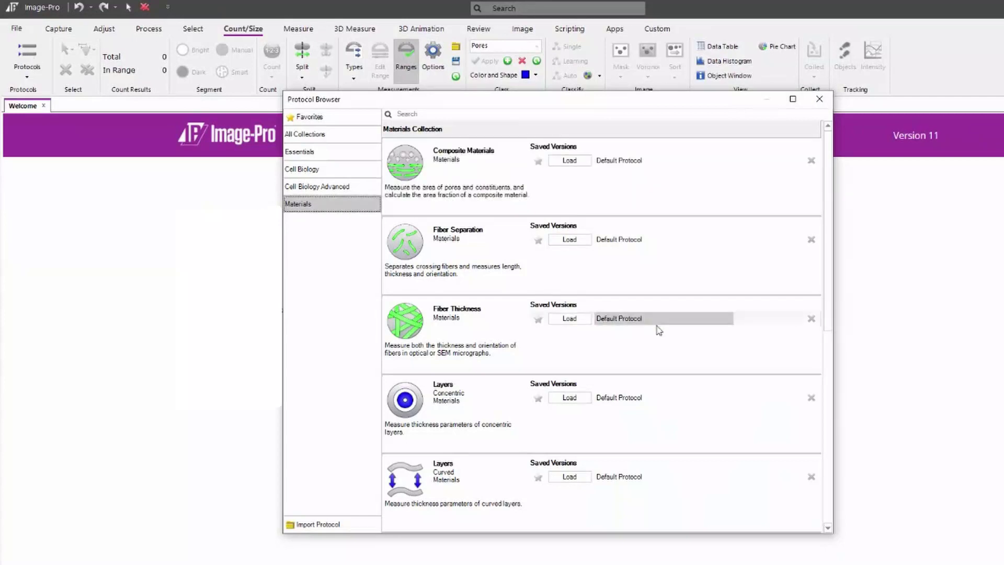
scroll(768, 250, "down", 2)
scroll(743, 251, "down", 8)
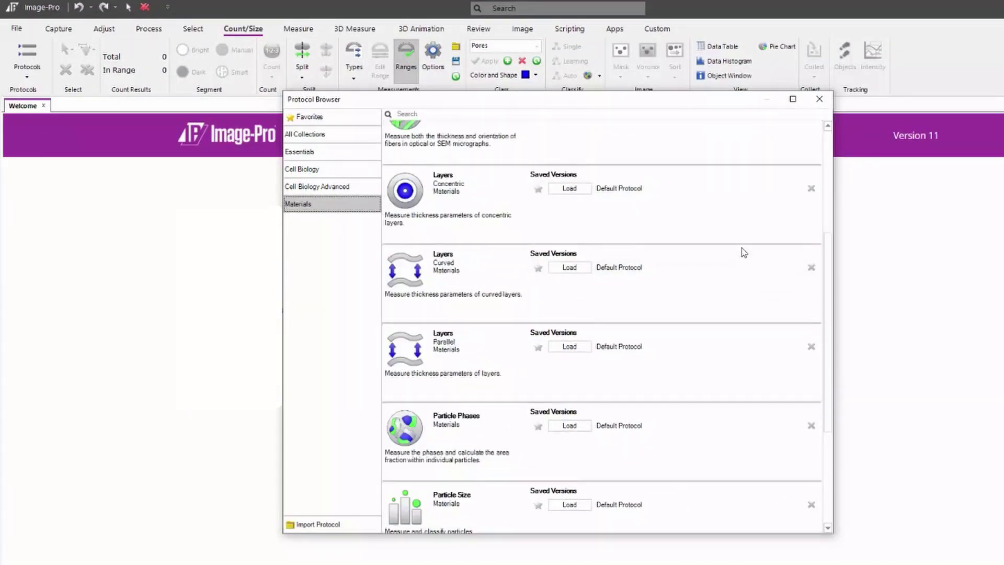
scroll(742, 248, "down", 2)
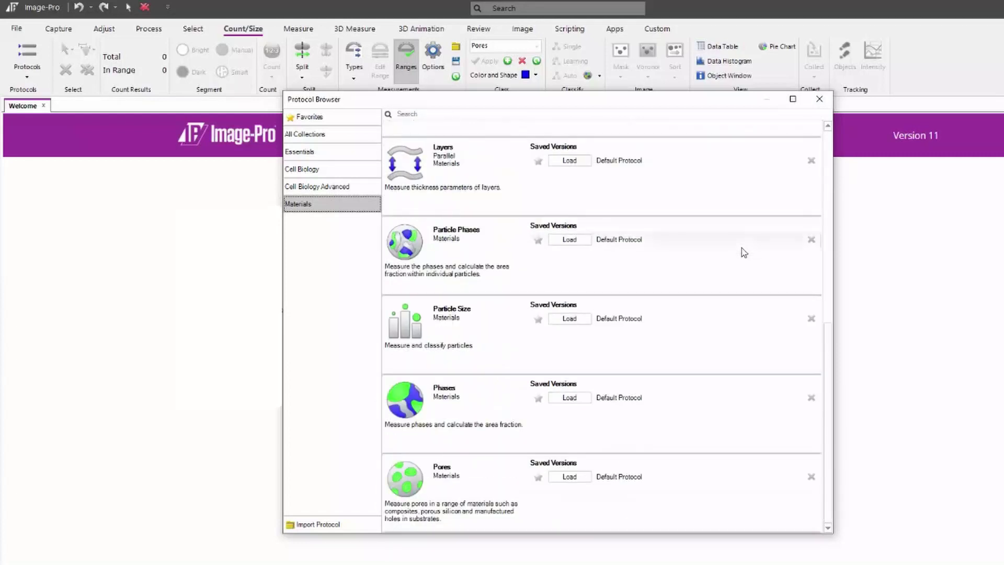
left_click(565, 477)
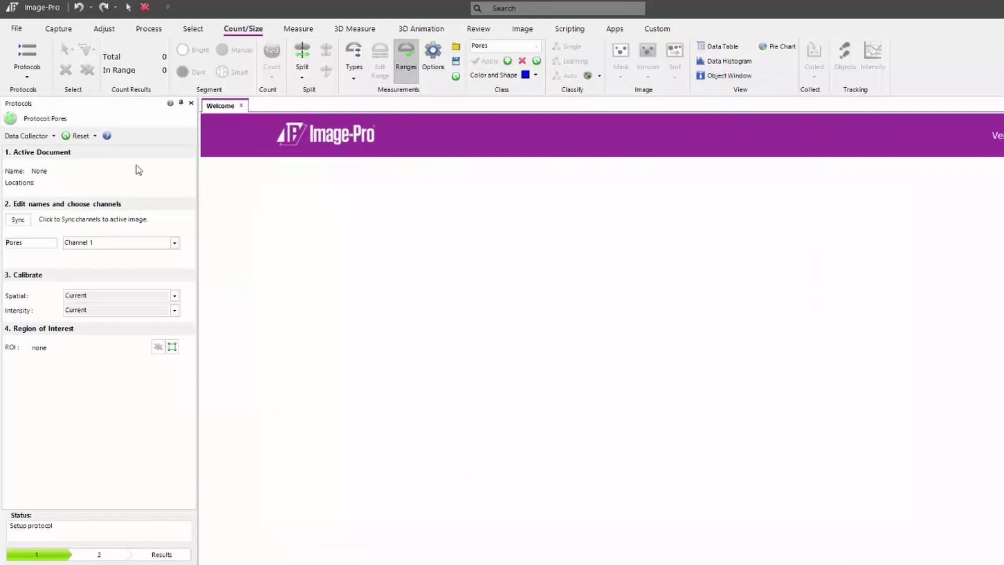
Step: Load the Pores protocol's demo with its demo image and sync the Pores channel to the active image
left_click(95, 136)
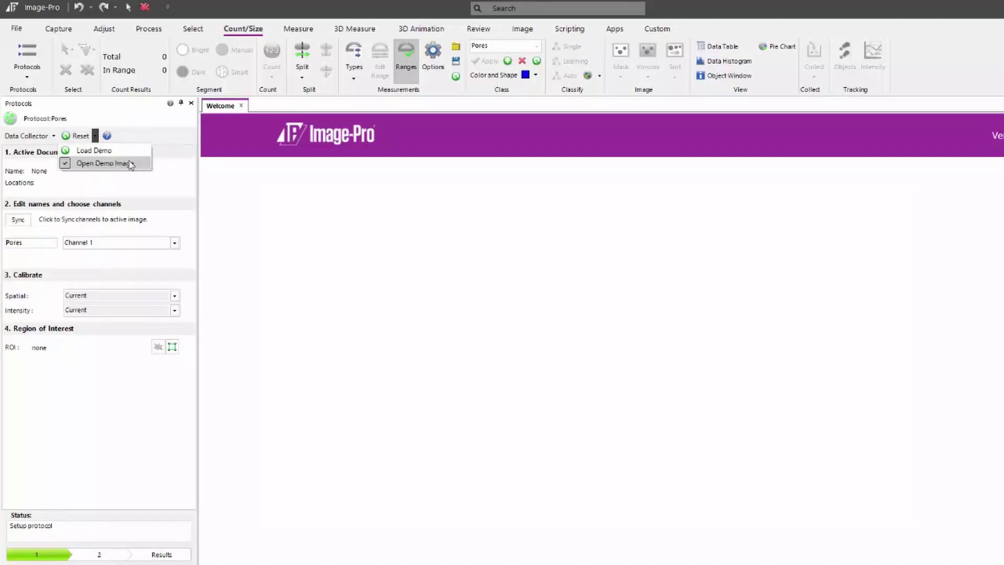
left_click(101, 152)
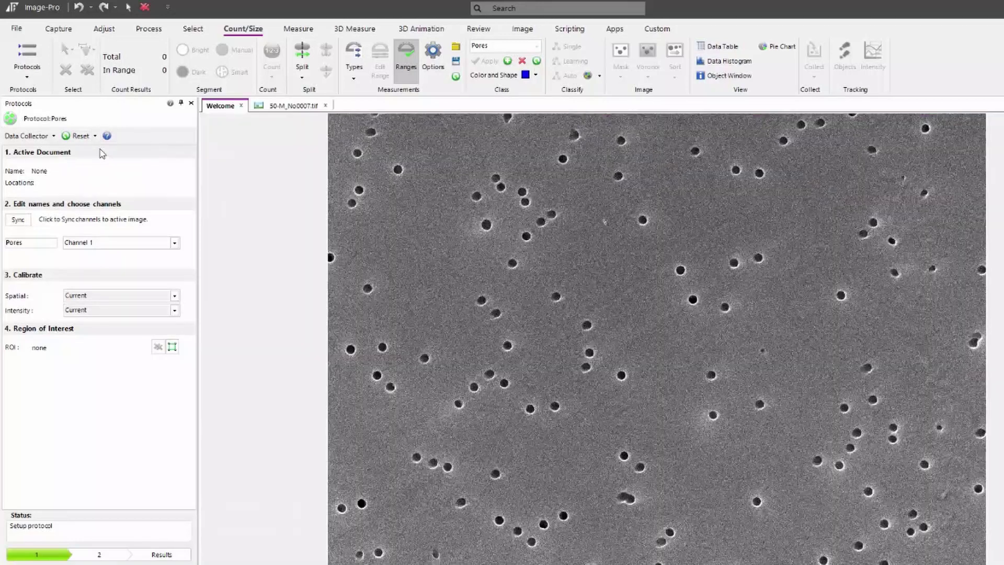
left_click(28, 223)
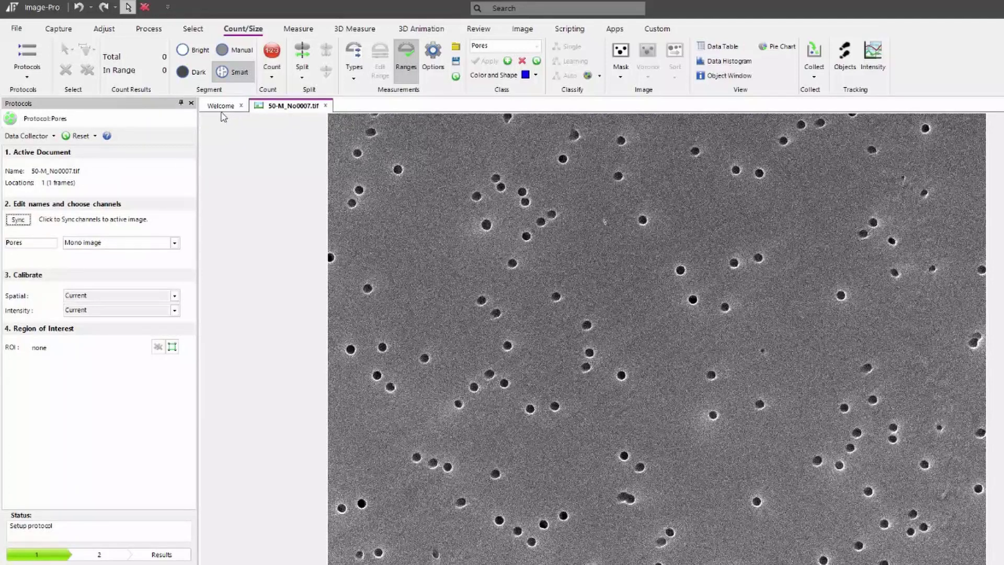
left_click(176, 243)
left_click(176, 245)
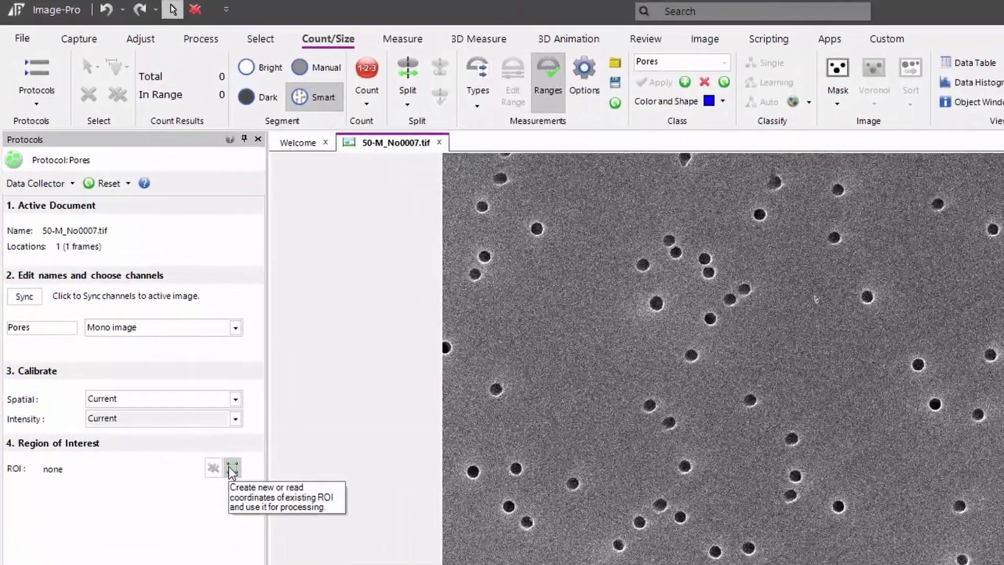
Step: Draw a region of interest of about 2558 by 1794 over the micrograph, excluding the caption bar, and advance to the segmentation stage
left_click(155, 313)
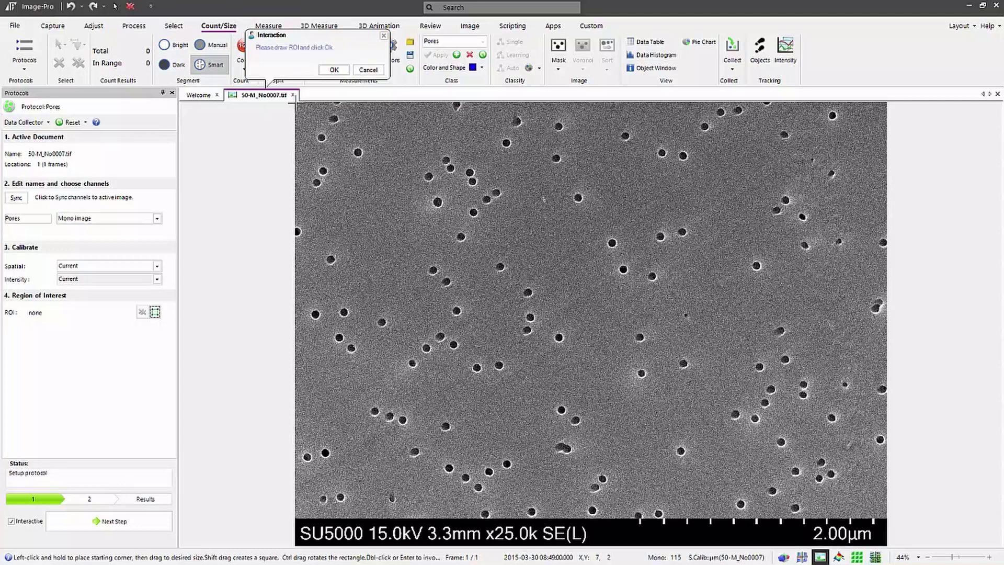
mouse_move(295, 103)
left_mouse_down()
mouse_move(381, 137)
mouse_move(887, 128)
mouse_move(890, 520)
left_mouse_up()
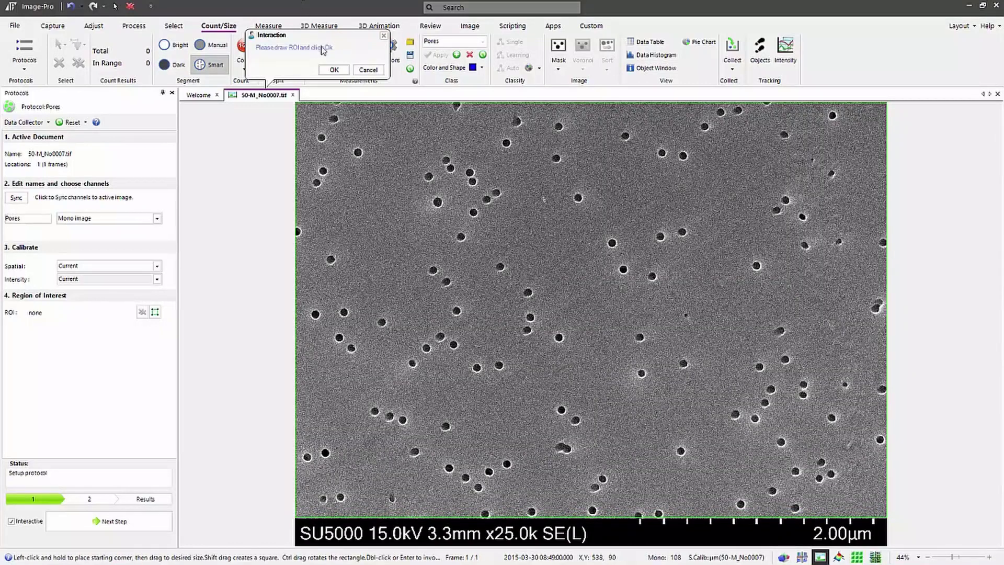
left_click(334, 71)
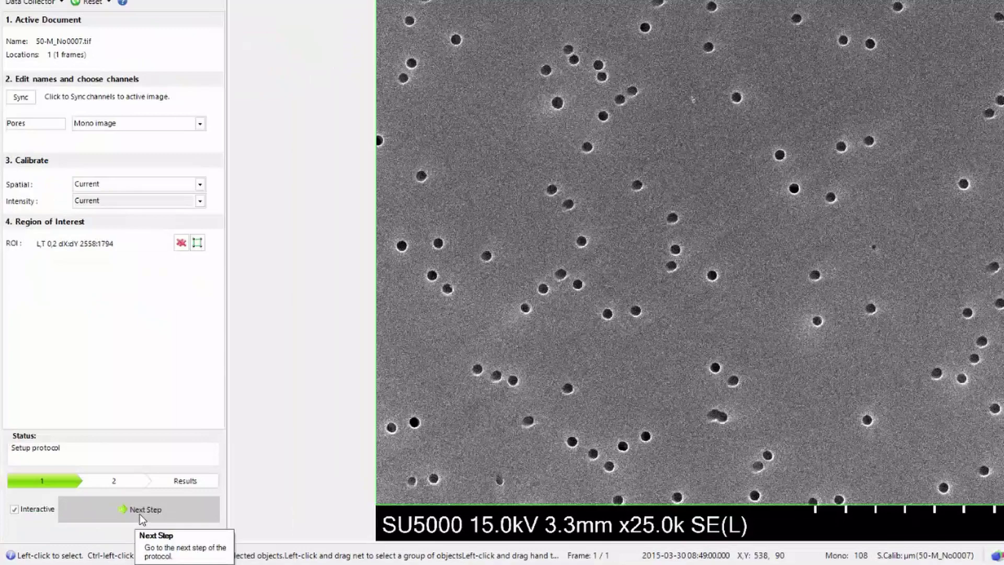
left_click(140, 514)
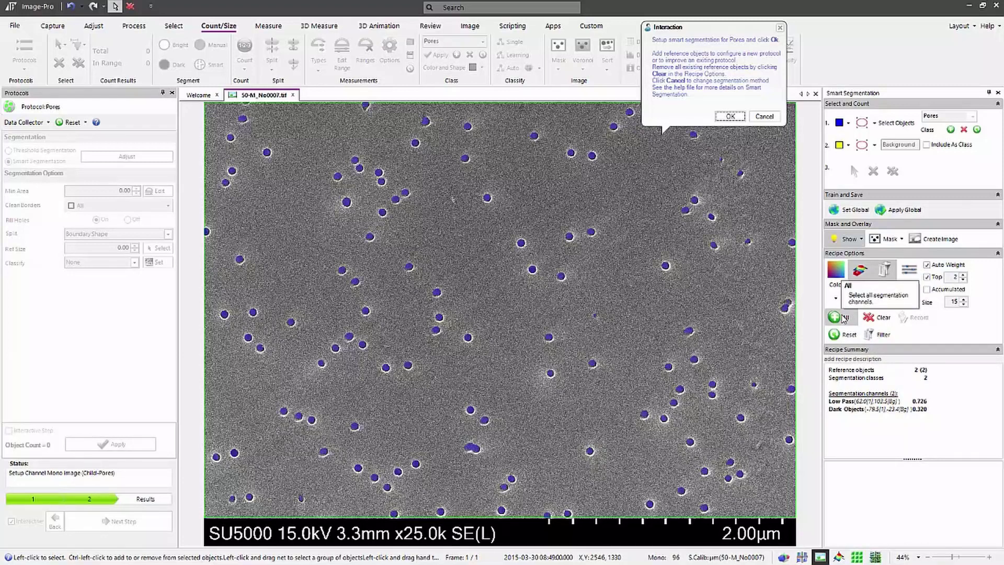
Step: Clear the existing smart segmentation reference objects and outline one pore near the image centre as a Pores reference
left_click(871, 320)
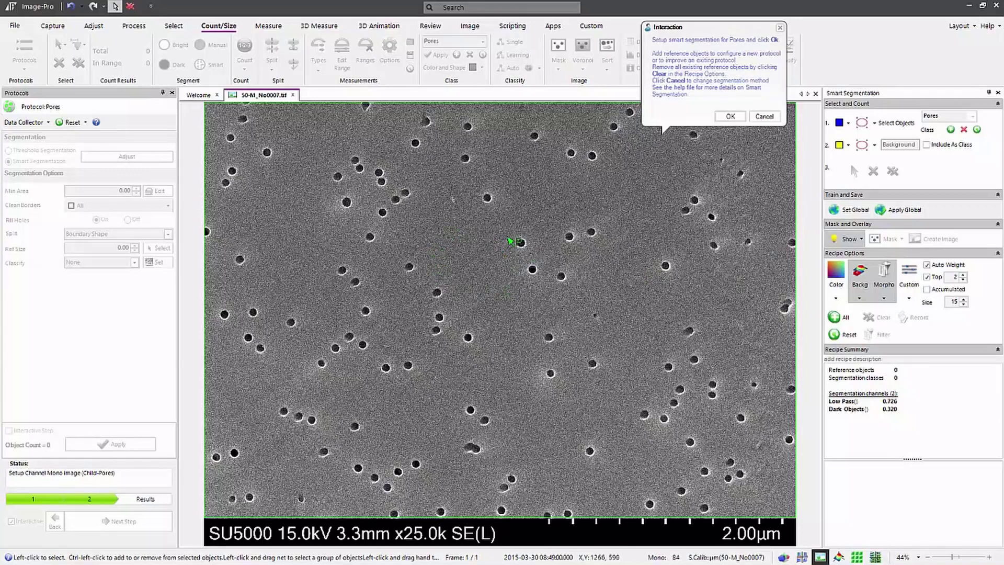
left_click(862, 124)
scroll(533, 280, "up", 3)
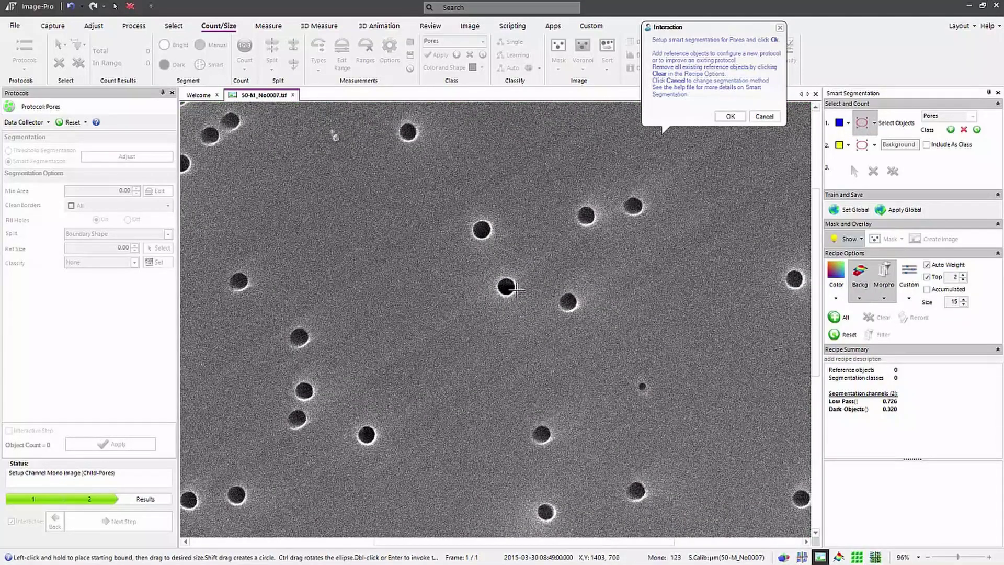
left_click_drag(564, 298, 577, 310)
Step: Outline a pore-free ellipse of about 264 by 229 beside the reference pore as background and accept the smart segmentation
left_click(862, 145)
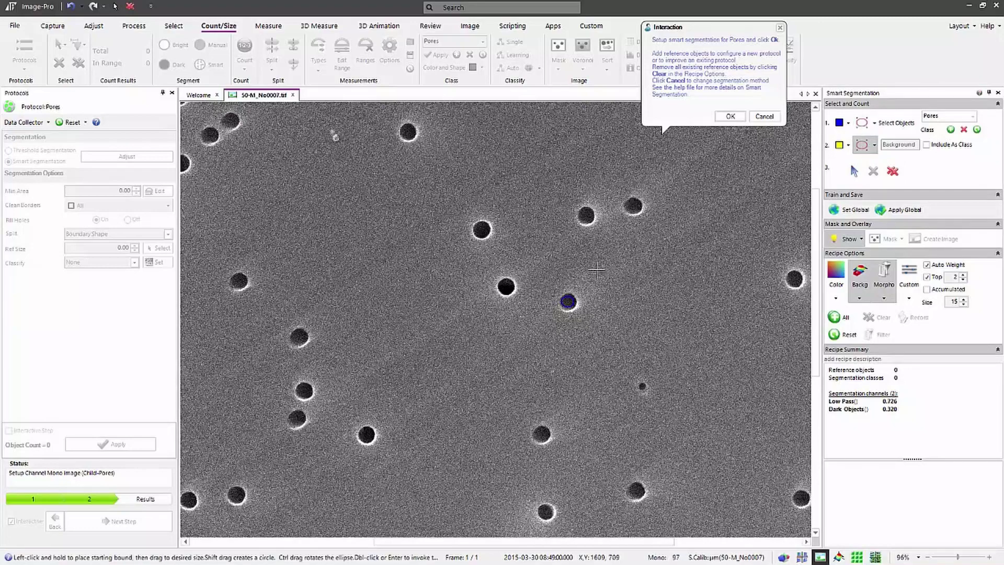
left_click_drag(606, 253, 738, 368)
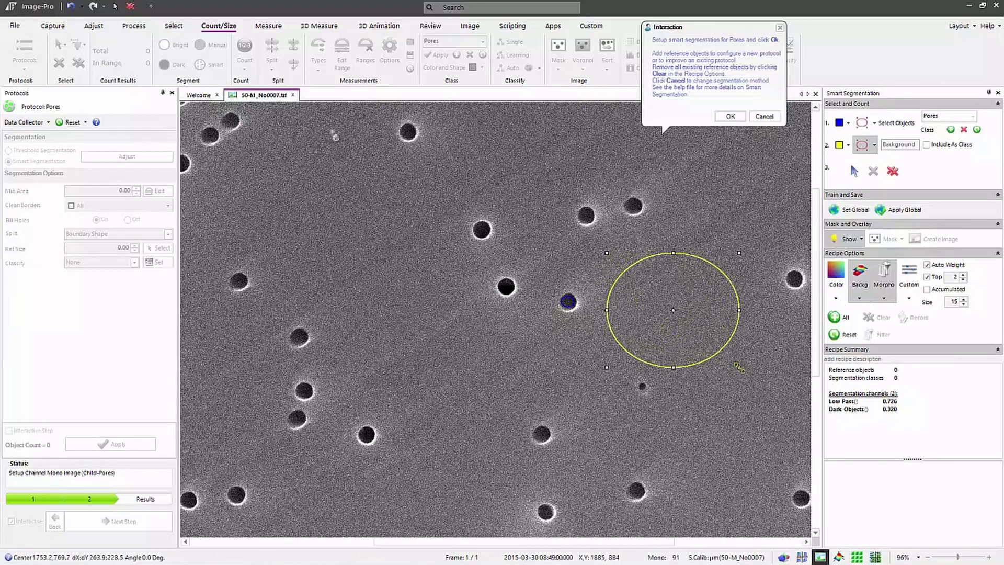
scroll(465, 319, "down", 5)
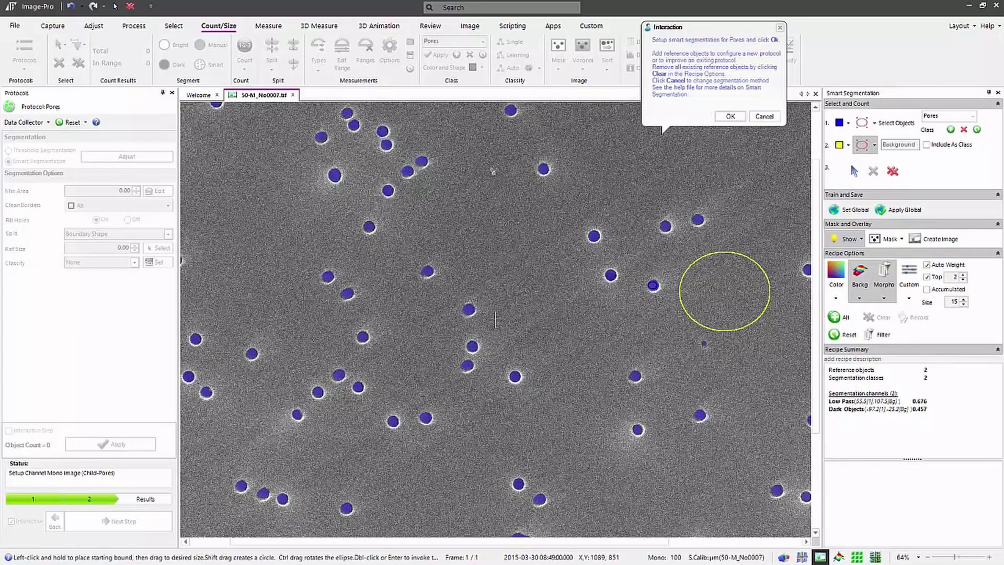
scroll(465, 319, "down", 1)
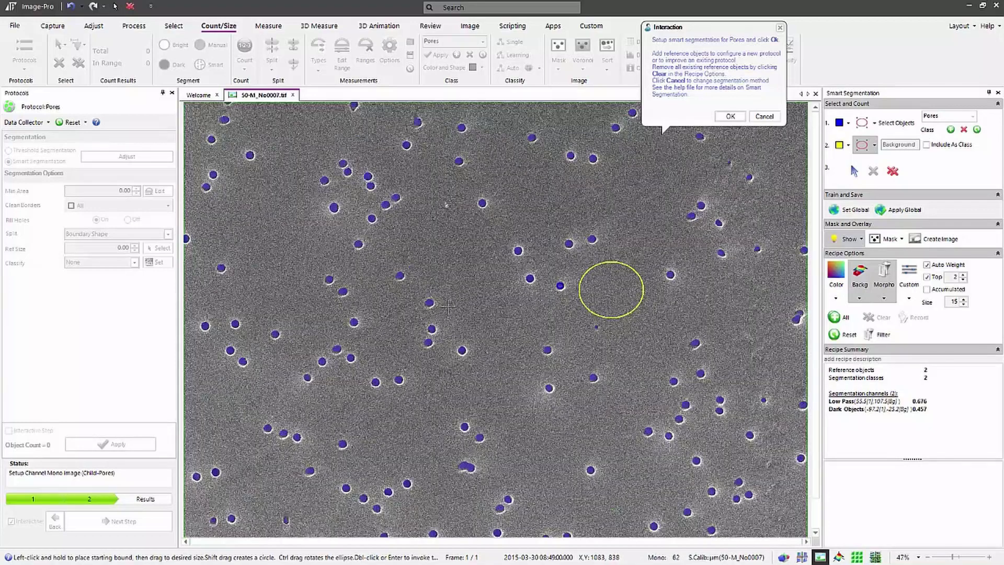
left_click(731, 117)
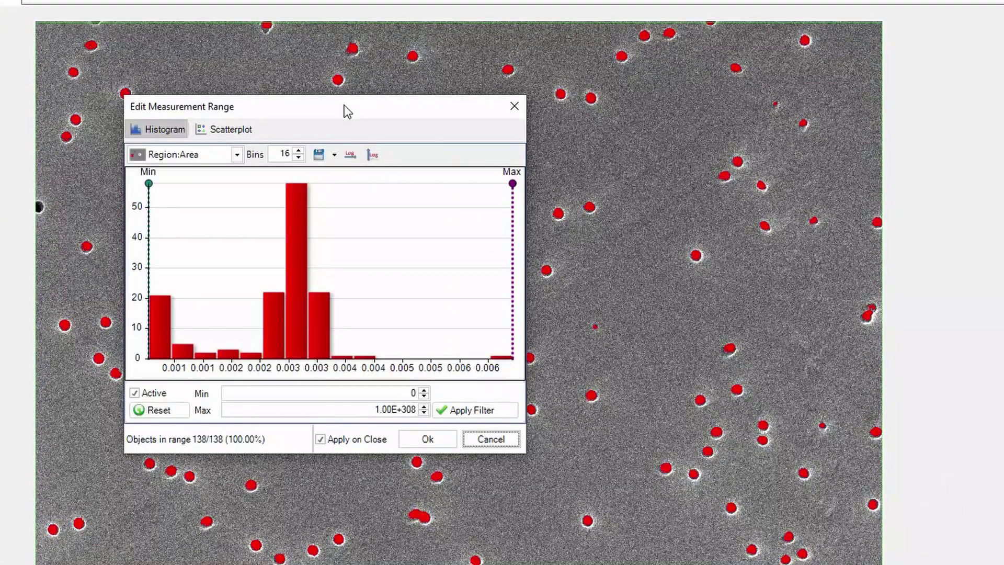
Step: Examine the Region:Area histogram for the minimum area filter beside the segmented pores and accept the measurement range
left_click_drag(345, 107, 697, 105)
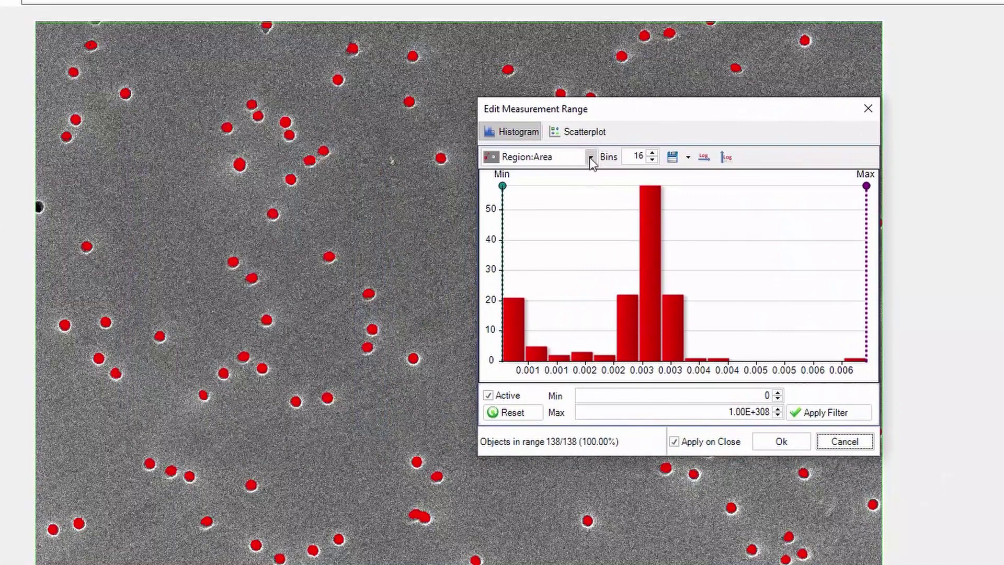
left_click(590, 158)
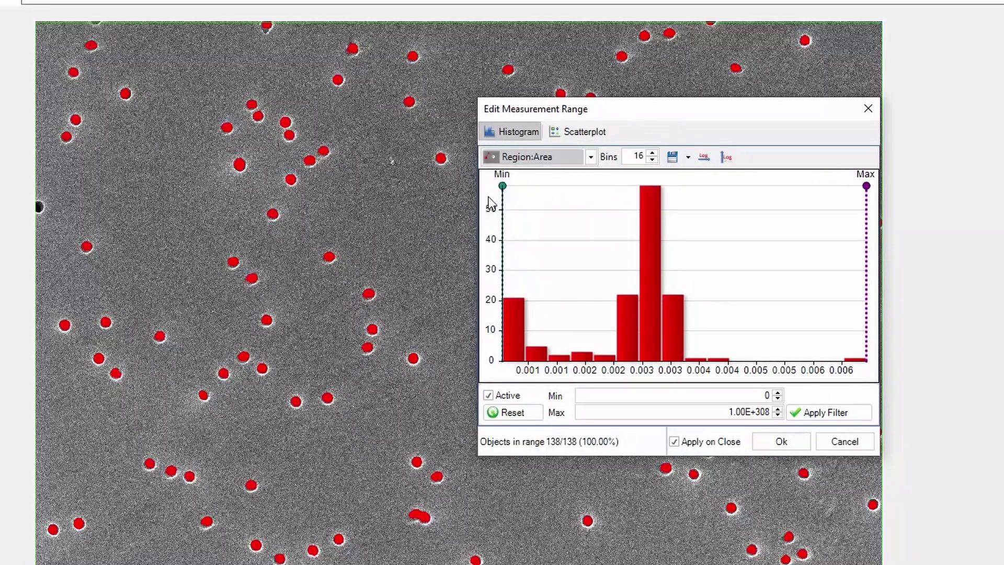
mouse_move(503, 199)
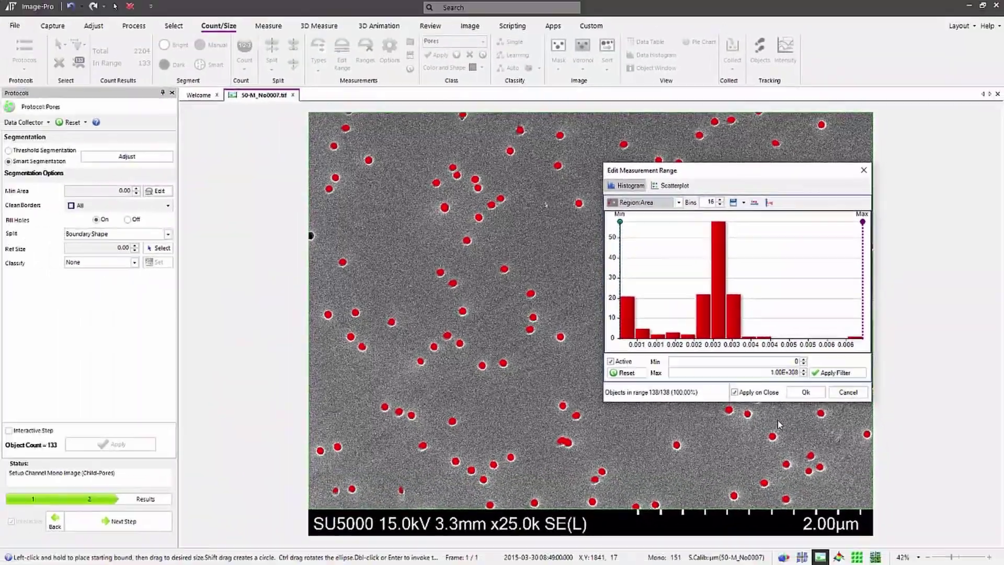
left_click(795, 392)
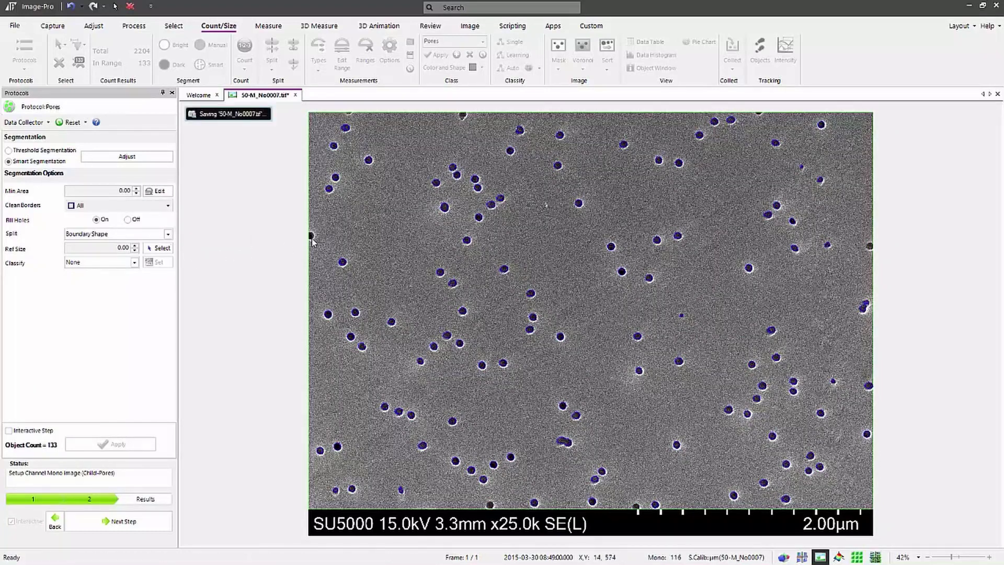
key("ctrl+s")
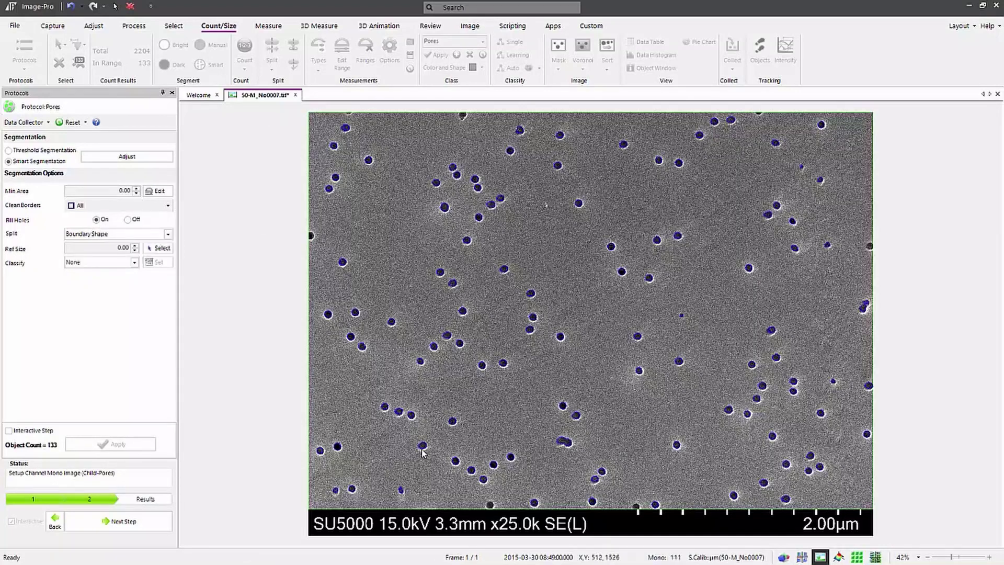
Step: Apply Watershed as the split method for the pores and inspect how the touching pores are separated
mouse_move(423, 450)
left_click(168, 234)
left_click(99, 254)
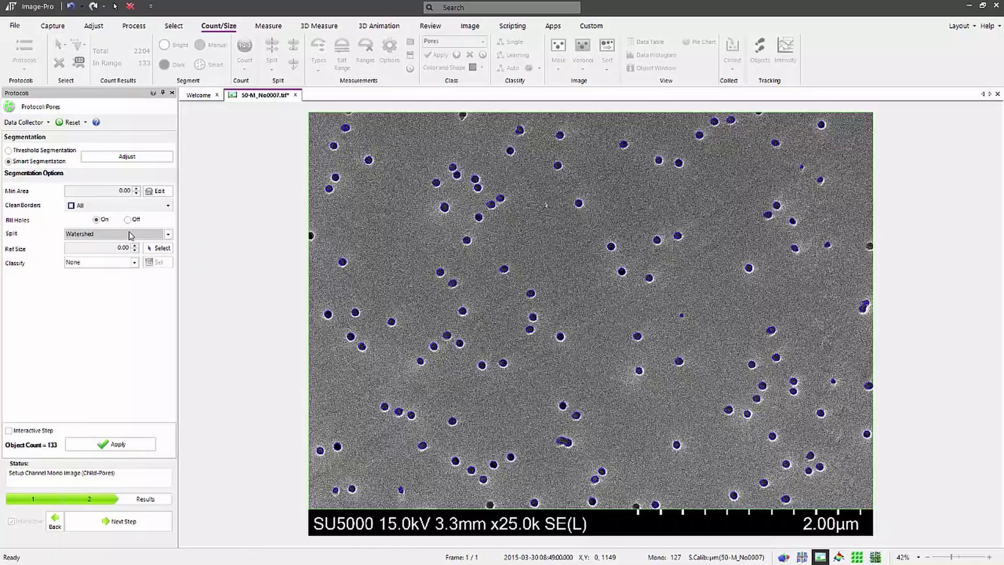
left_click(110, 447)
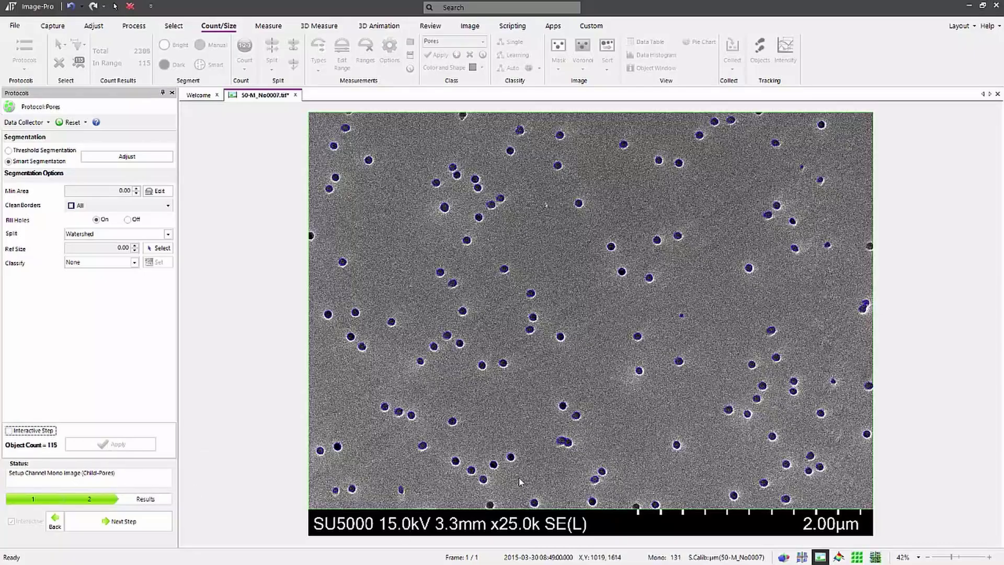
scroll(586, 438, "up", 4)
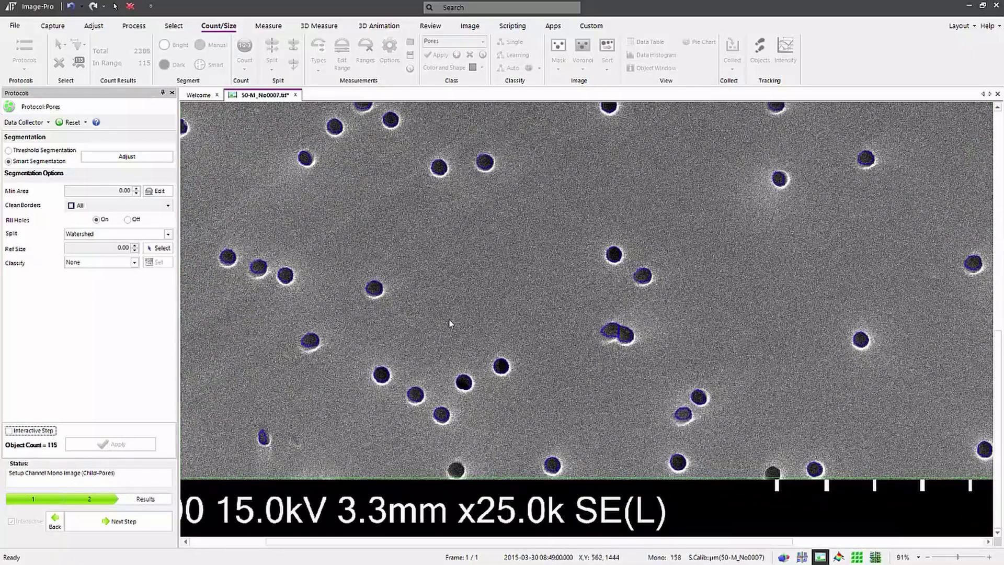
scroll(587, 324, "down", 2)
scroll(586, 319, "down", 3)
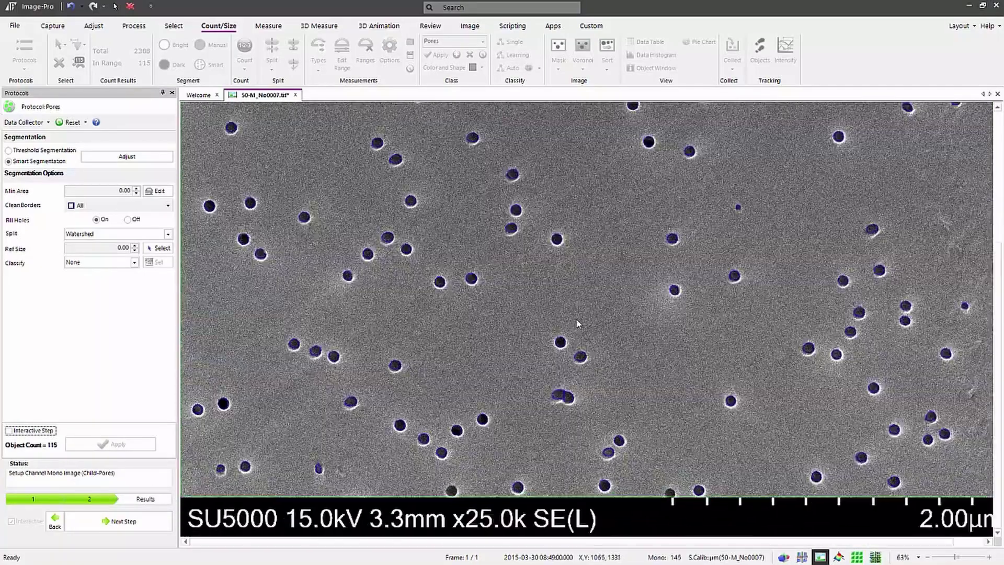
scroll(528, 386, "down", 1)
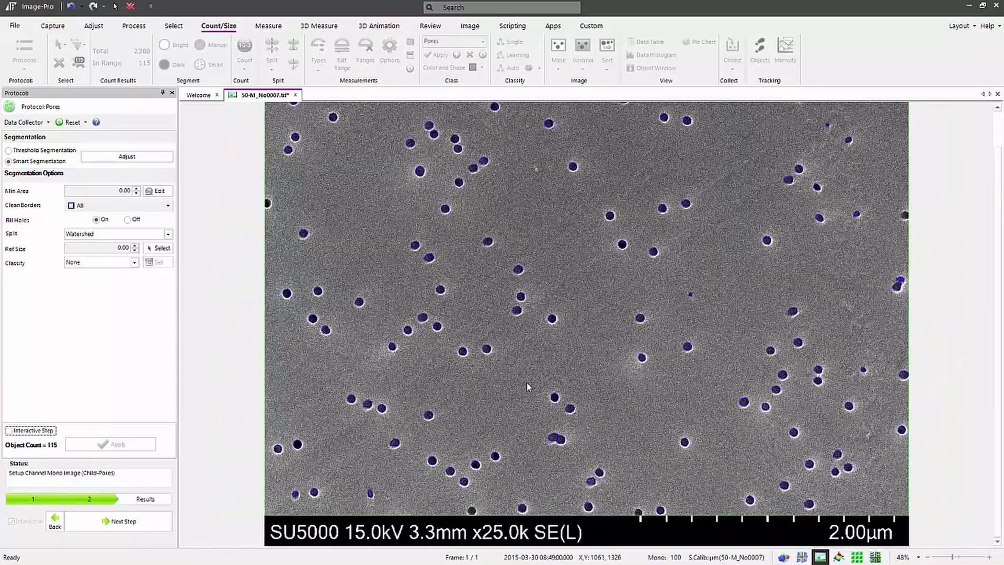
Step: Set the pore split method to Boundary Shape and apply it
left_click(168, 234)
left_click(92, 263)
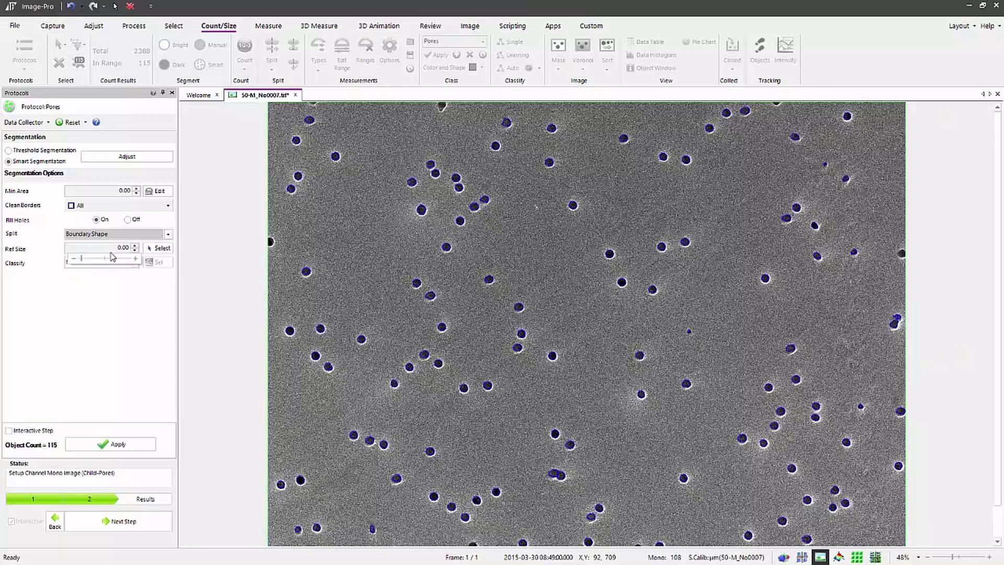
left_click(108, 445)
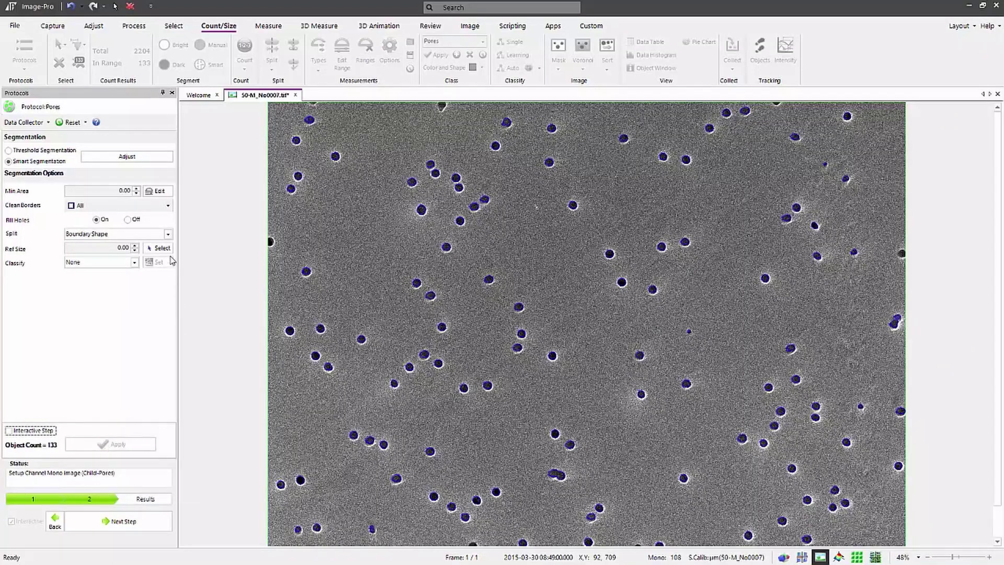
Step: Try selecting reference pores interactively for the Ref Size of the Boundary Shape split
left_click(112, 247)
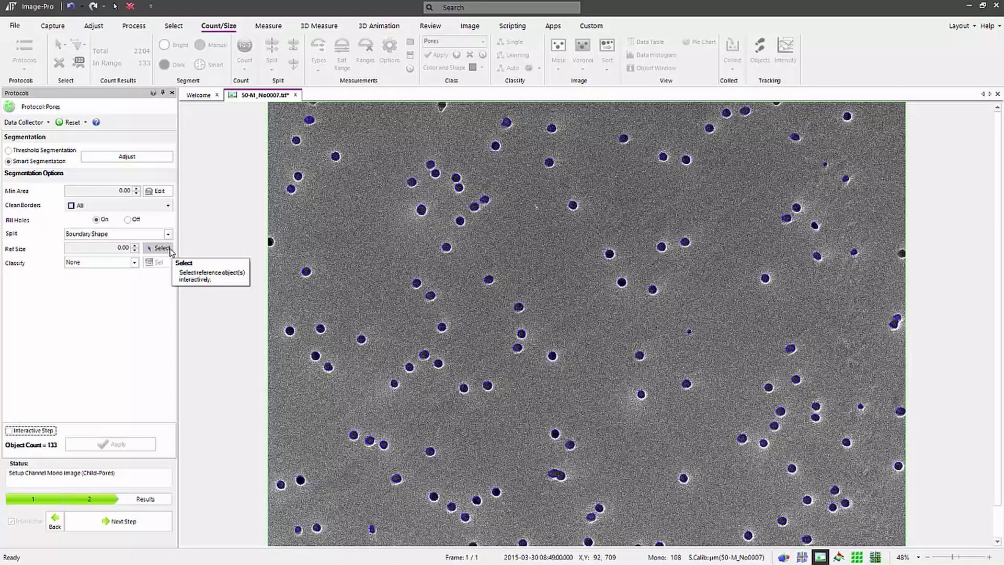
left_click(134, 250)
left_click(148, 256)
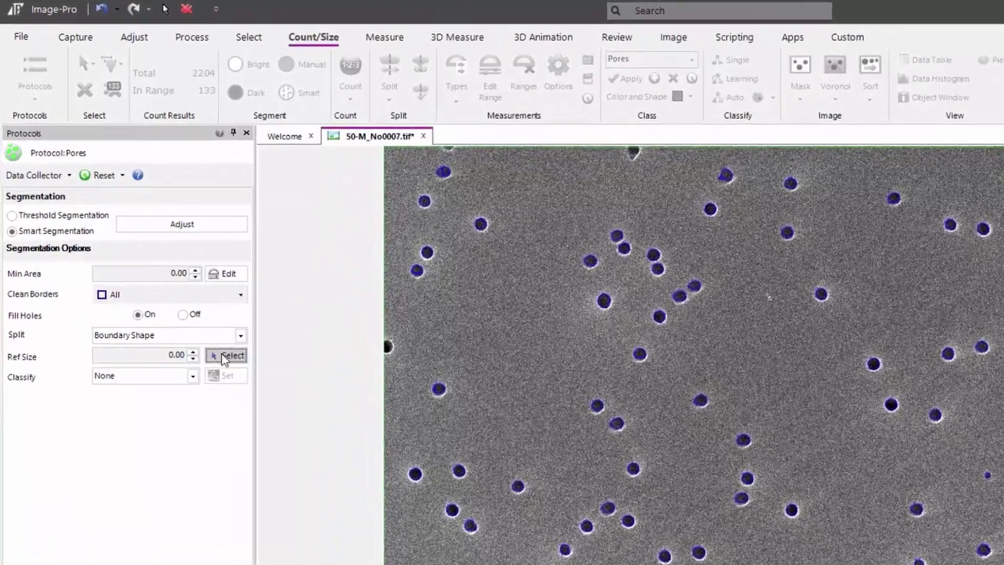
left_click(224, 357)
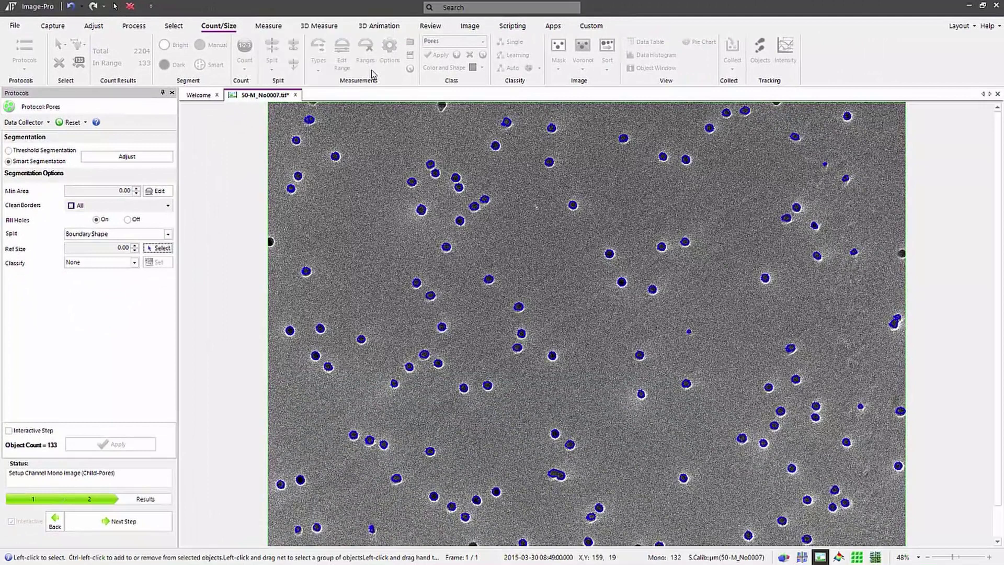
left_click(376, 72)
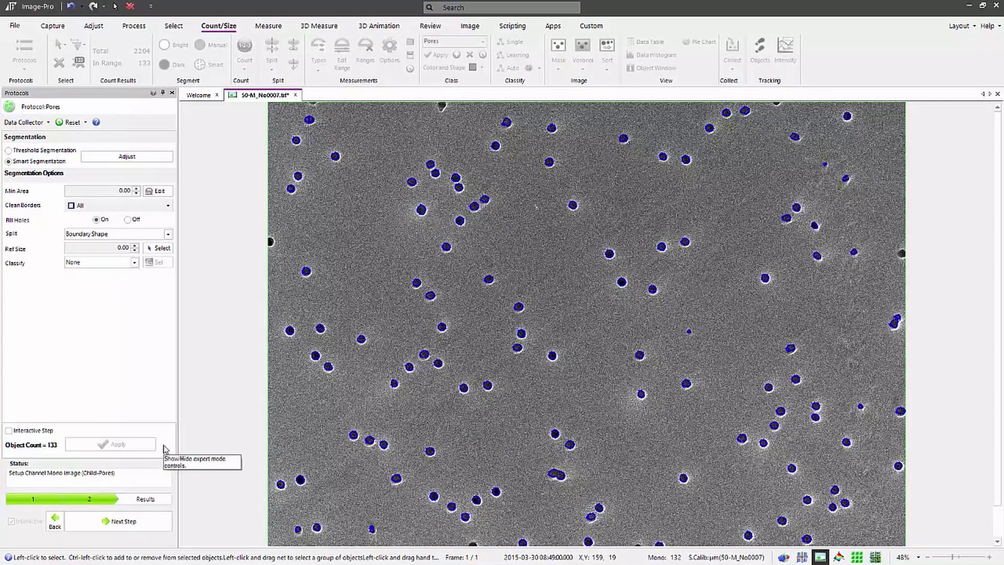
Step: Advance the Pores protocol to its results, collecting the measurements of 50-M_No0007.tif, and finish the run
left_click(123, 521)
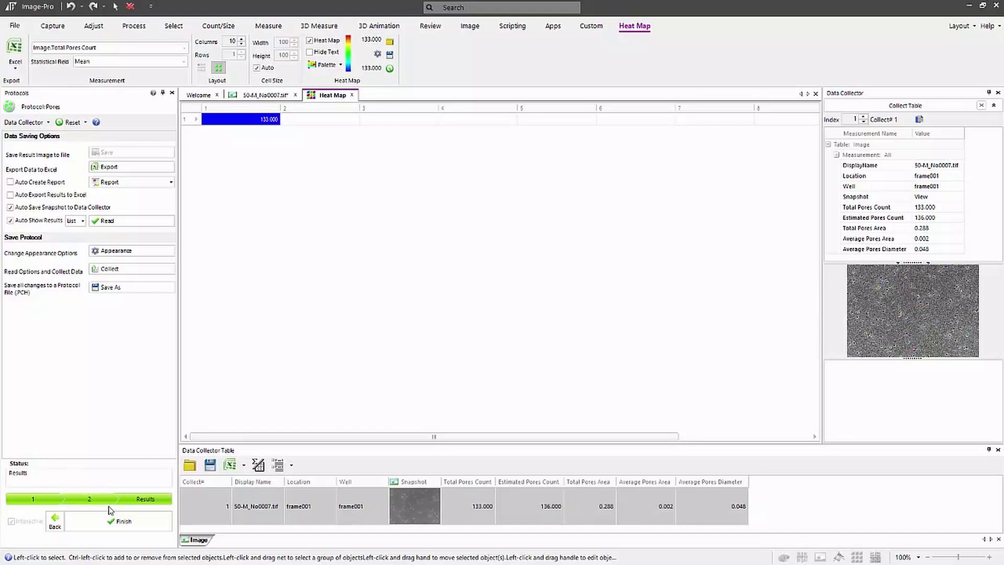
left_click(107, 523)
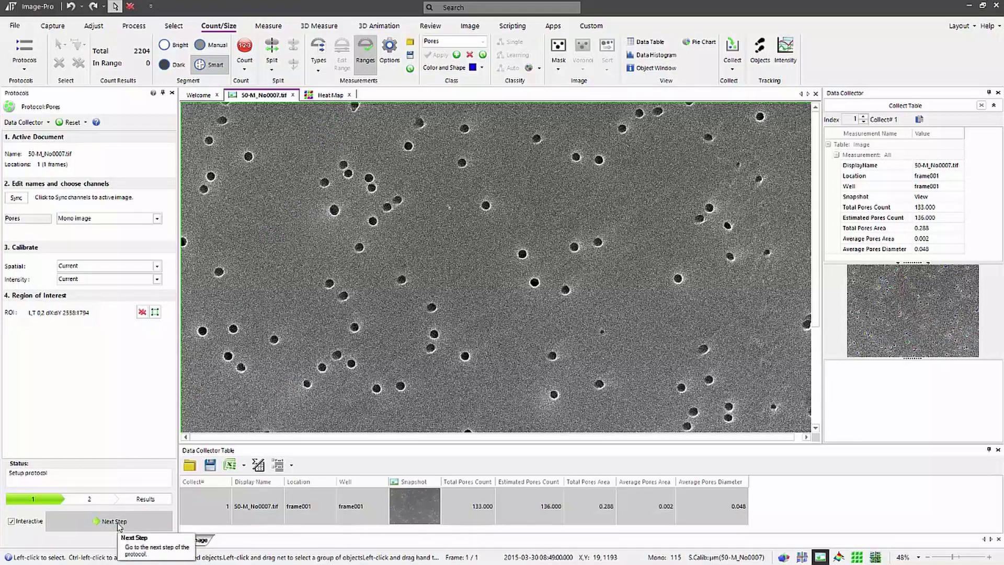
Step: Turn off the protocol's Interactive mode and look at the available run options
left_click(13, 522)
left_click(12, 524)
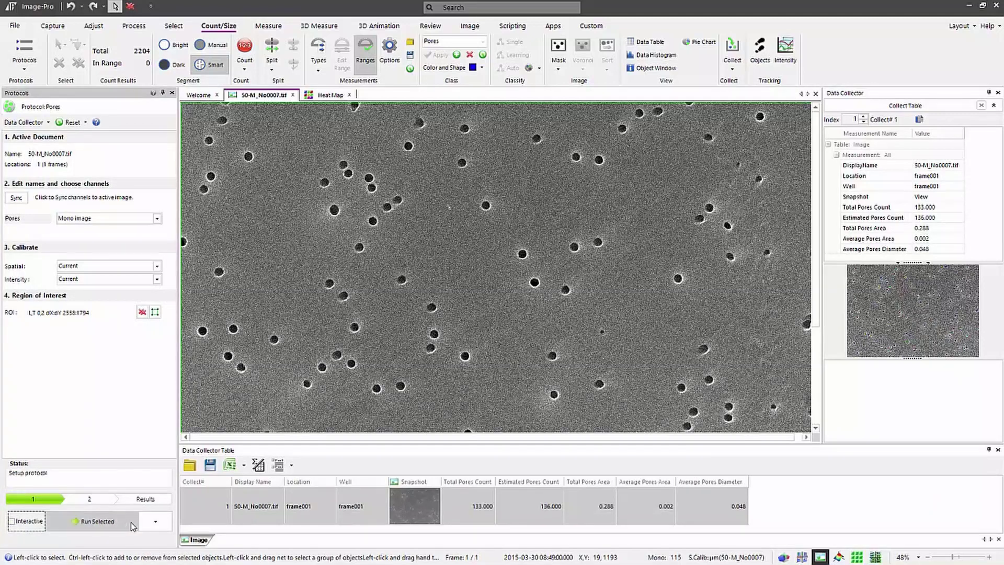
left_click(158, 524)
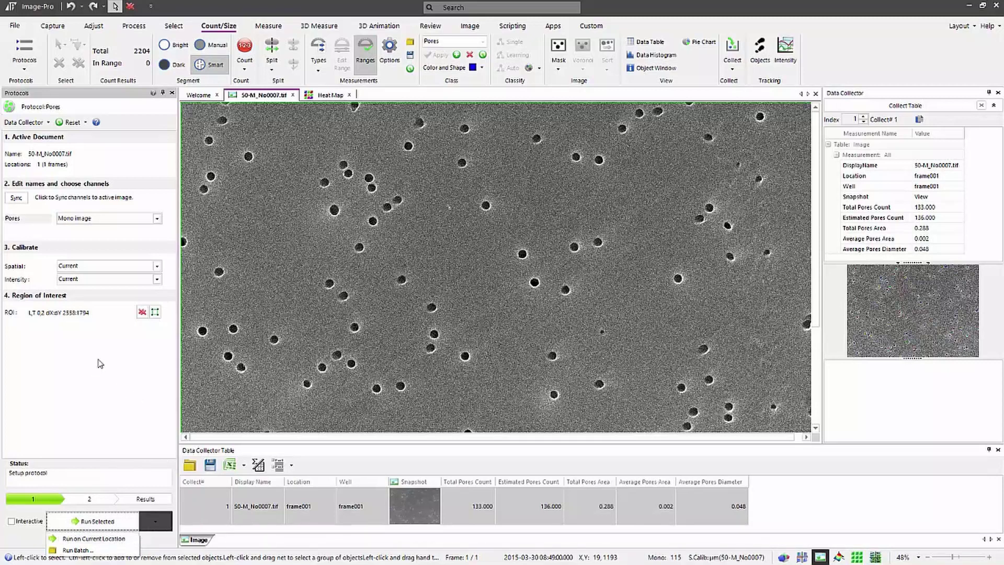
left_click(69, 384)
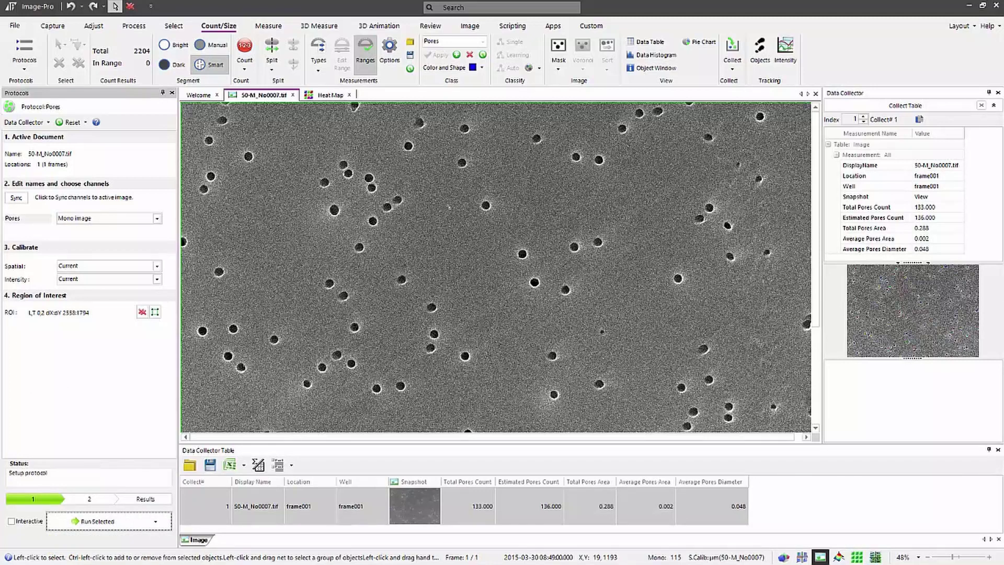
Step: Run the Pores protocol as a batch on the images in the Protocols-Materials Pores demo folder
left_click(152, 522)
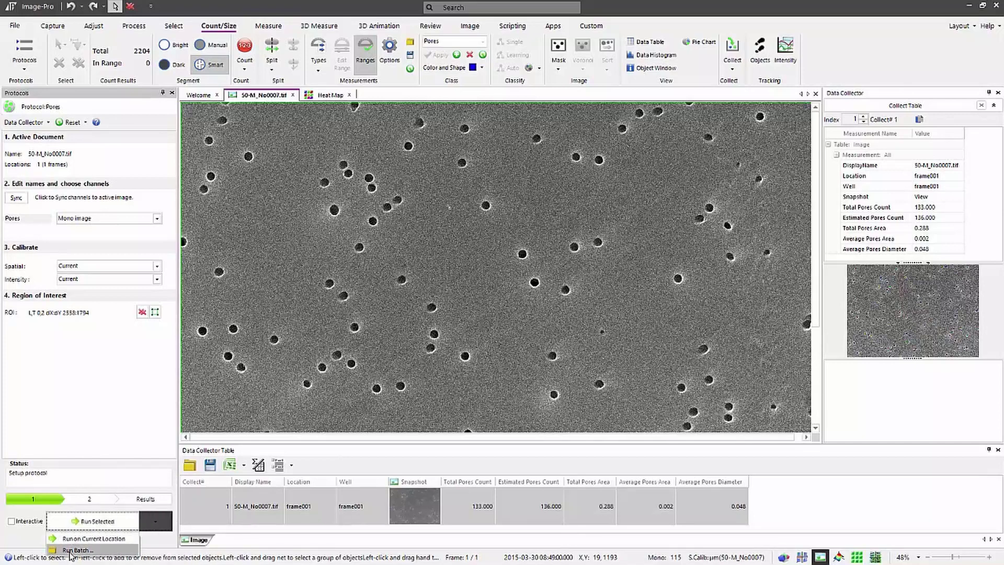
left_click(70, 551)
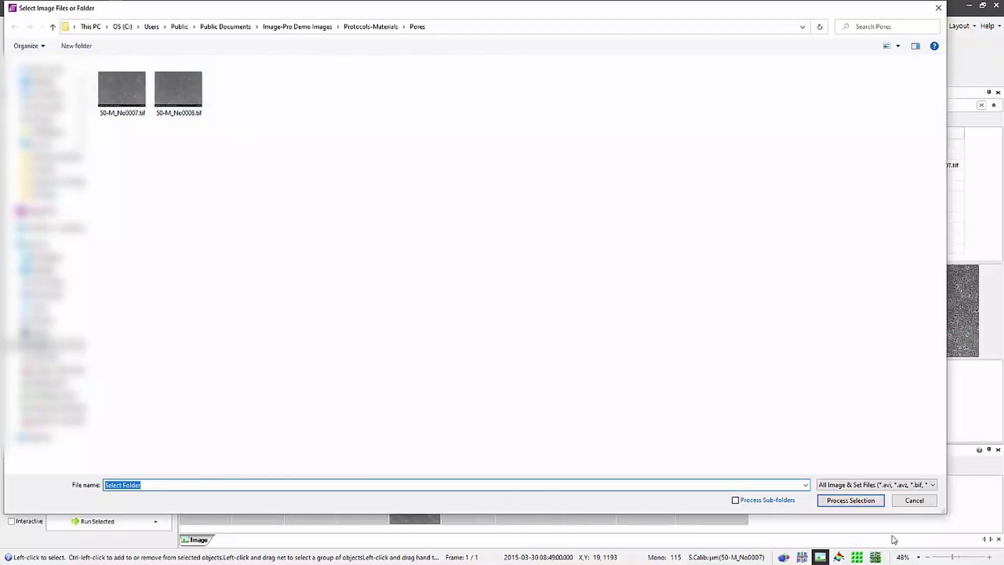
left_click(867, 502)
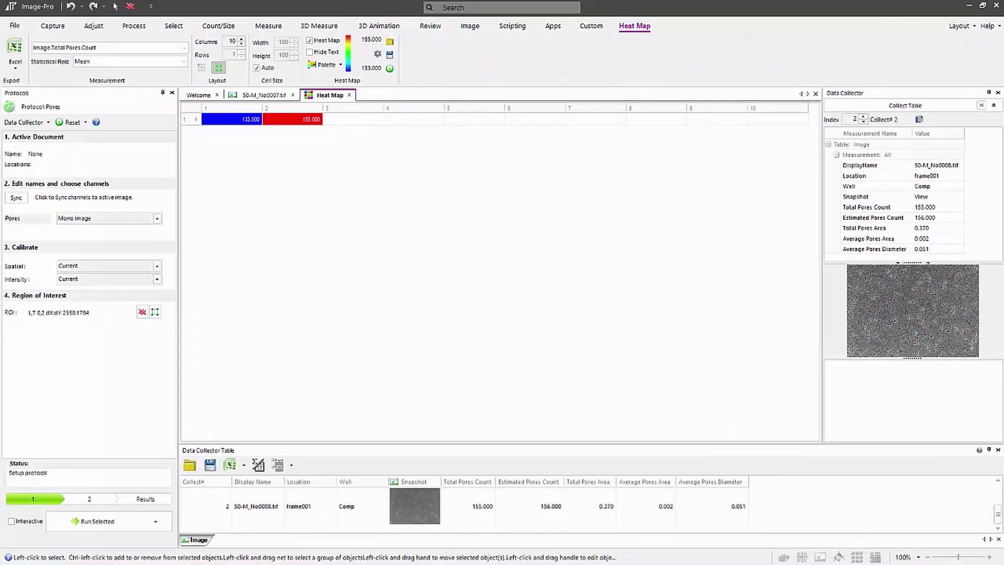
Step: Open the collected snapshots of 50-M_No0008.tif and 50-M_No0007.tif from the Data Collector Table to inspect their segmented pores
mouse_move(1000, 514)
left_mouse_down()
mouse_move(1000, 492)
mouse_move(999, 514)
left_mouse_up()
double_click(418, 516)
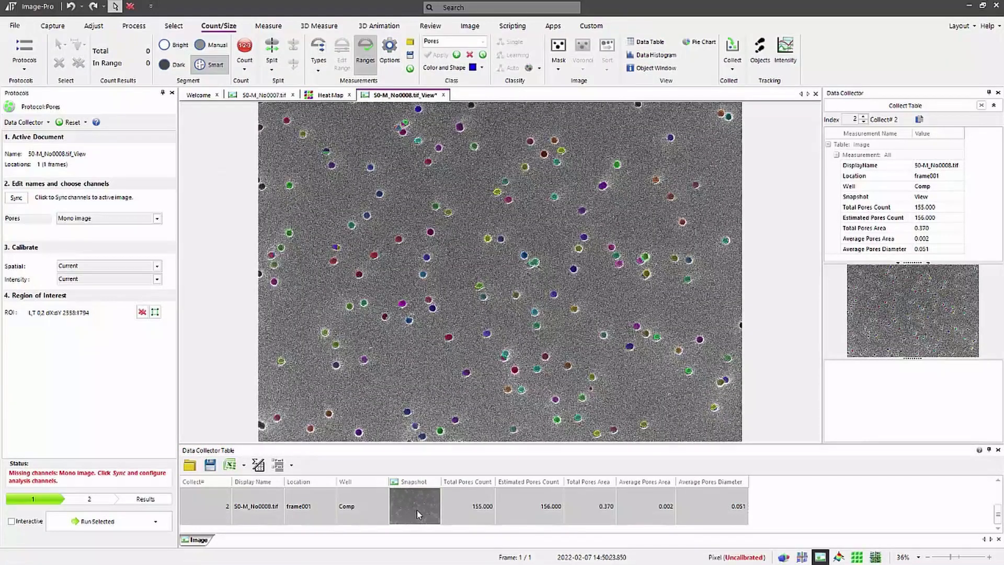
scroll(418, 515, "up", 1)
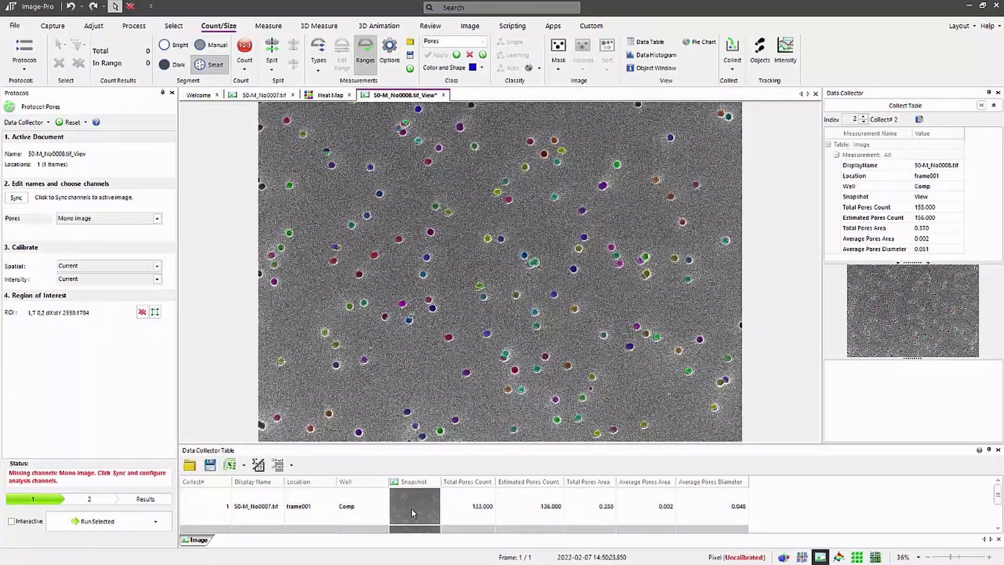
left_click(409, 512)
double_click(410, 510)
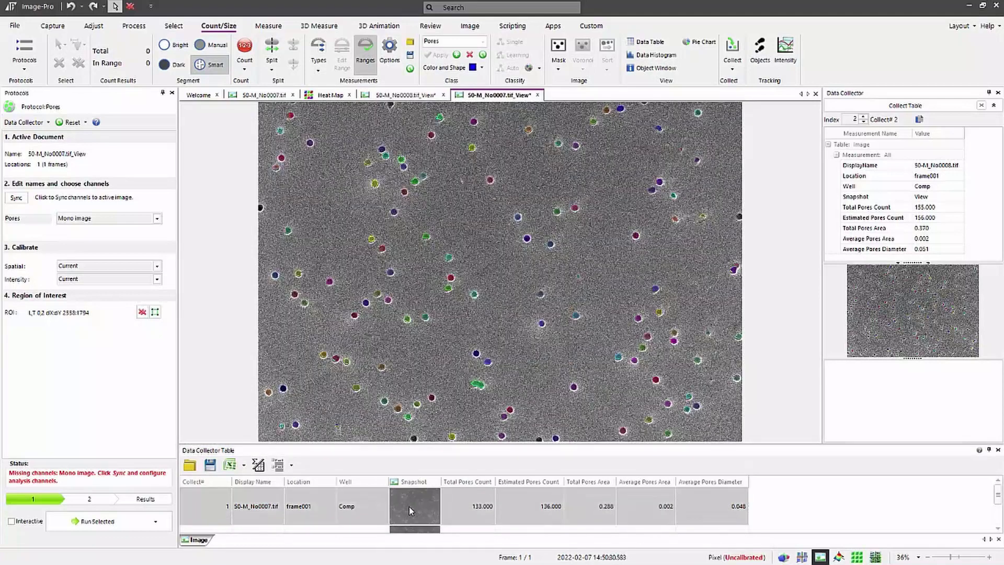